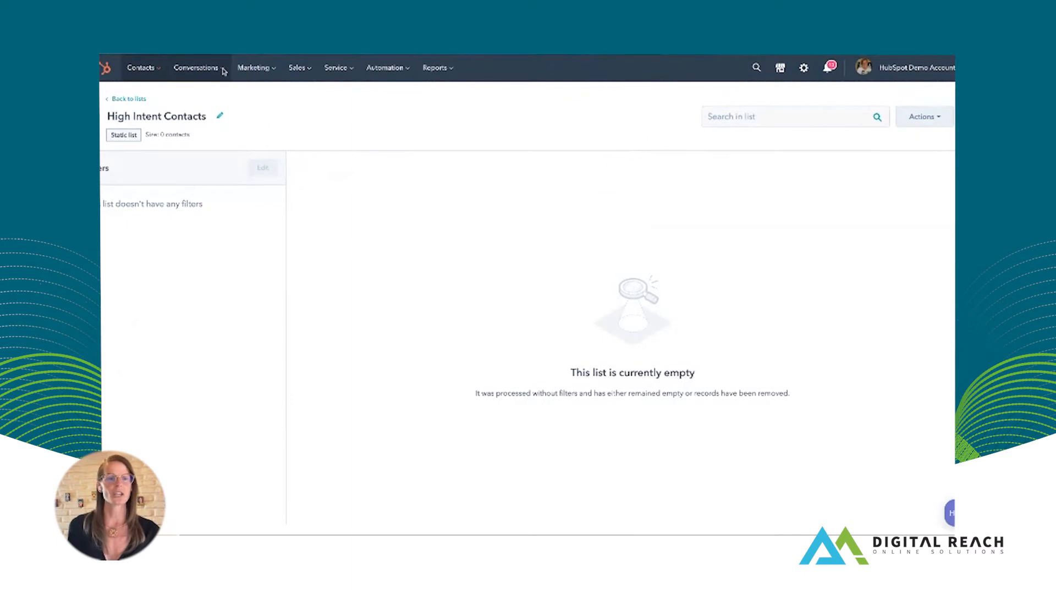
Return to the lists overview and start a new contact-based list with the static list type
click(143, 100)
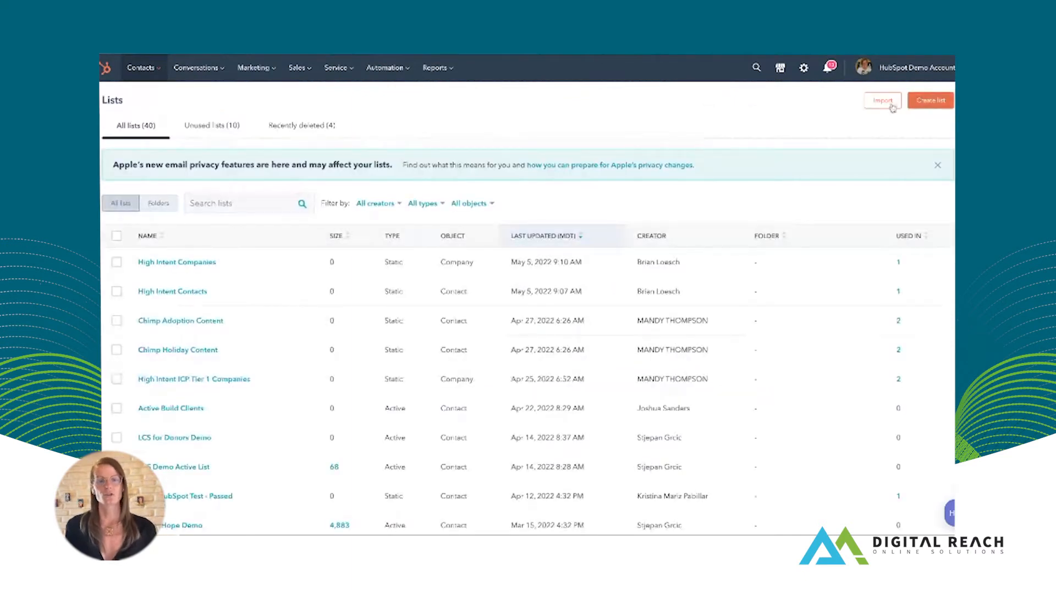
click(925, 103)
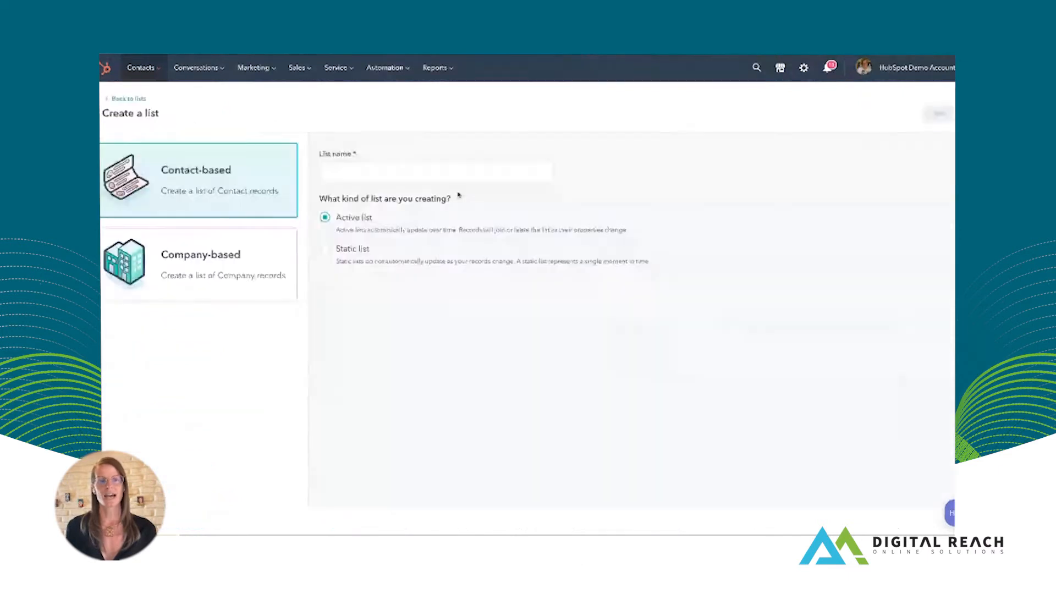
click(326, 250)
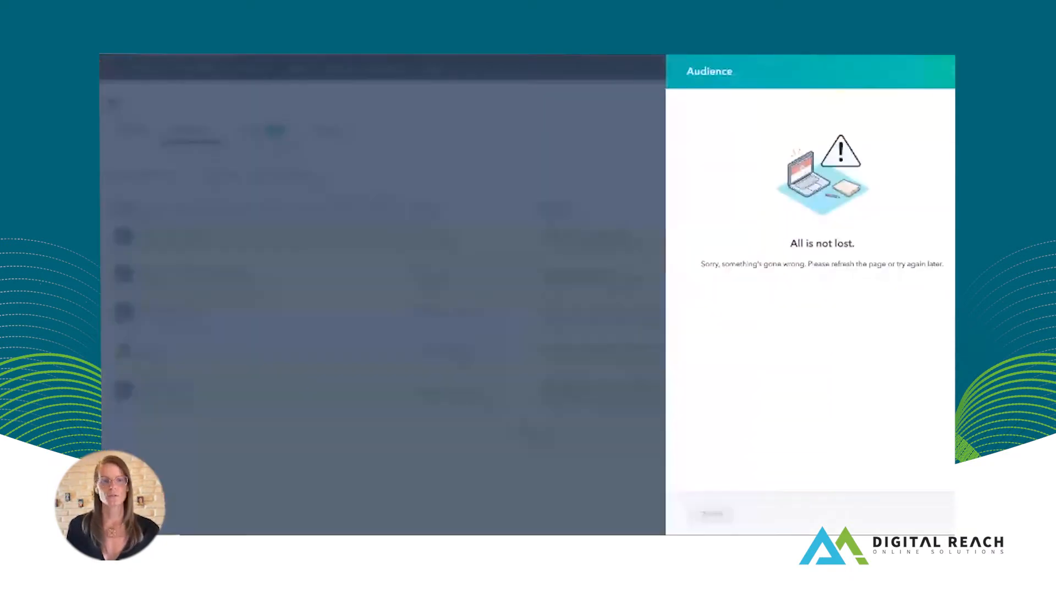
Start a company list ad audience and choose Tier 1 companies as its source list
key(Escape)
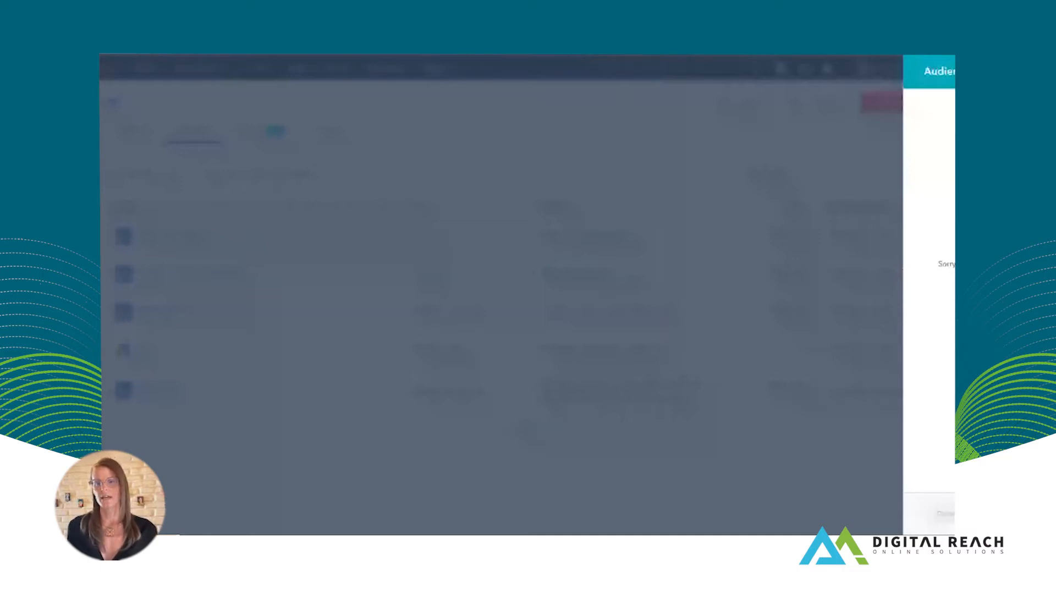
scroll(849, 378, down, 1)
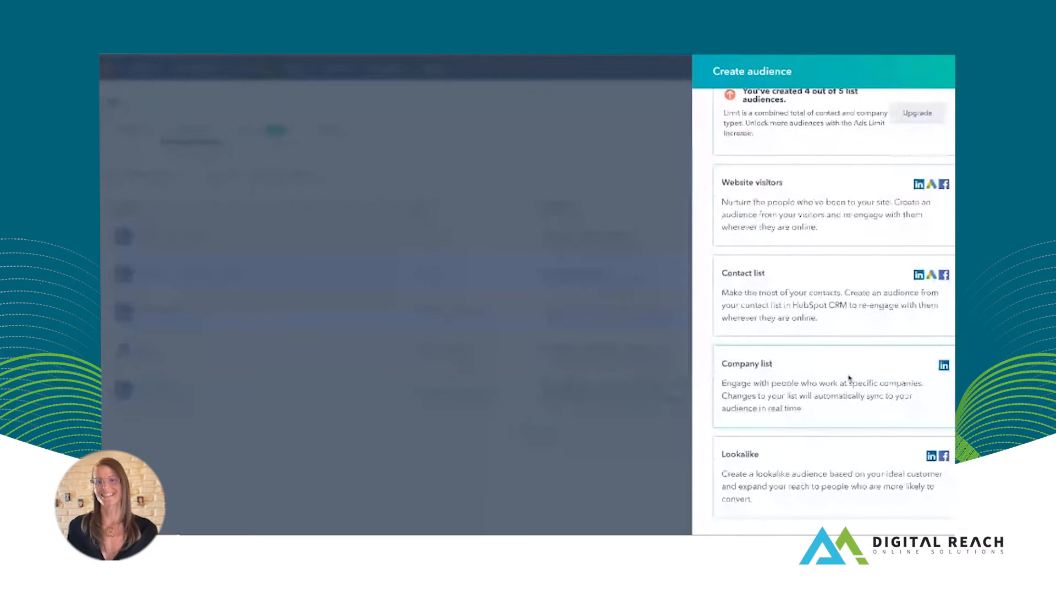
click(799, 412)
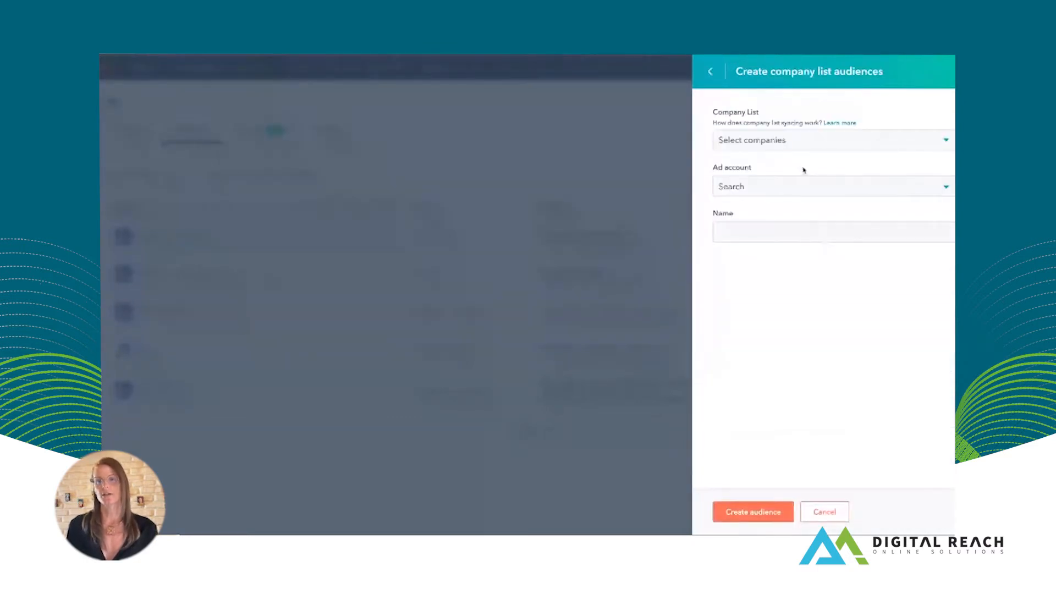
click(791, 142)
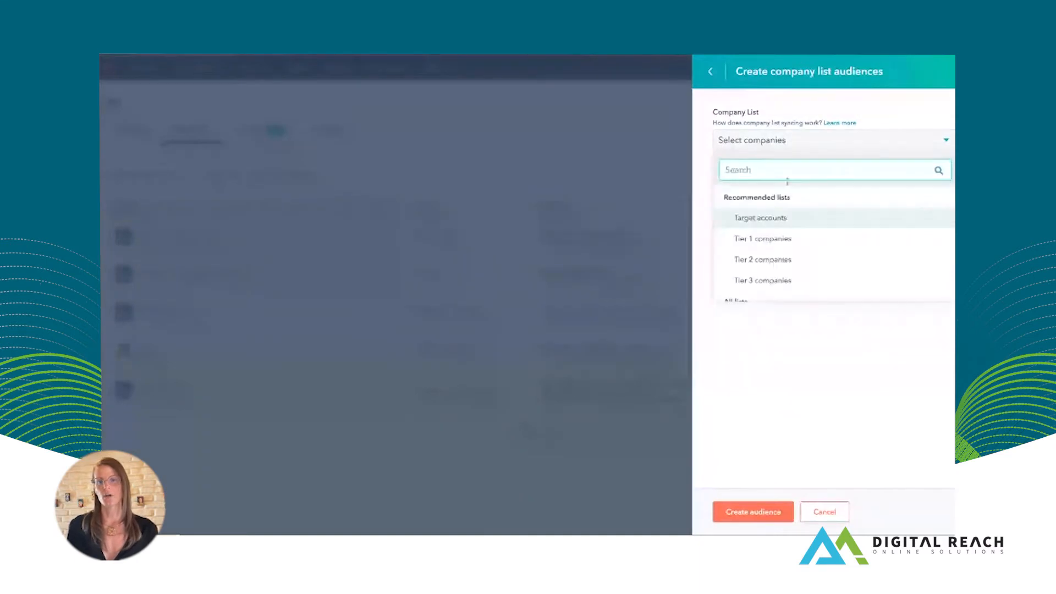
scroll(792, 226, down, 1)
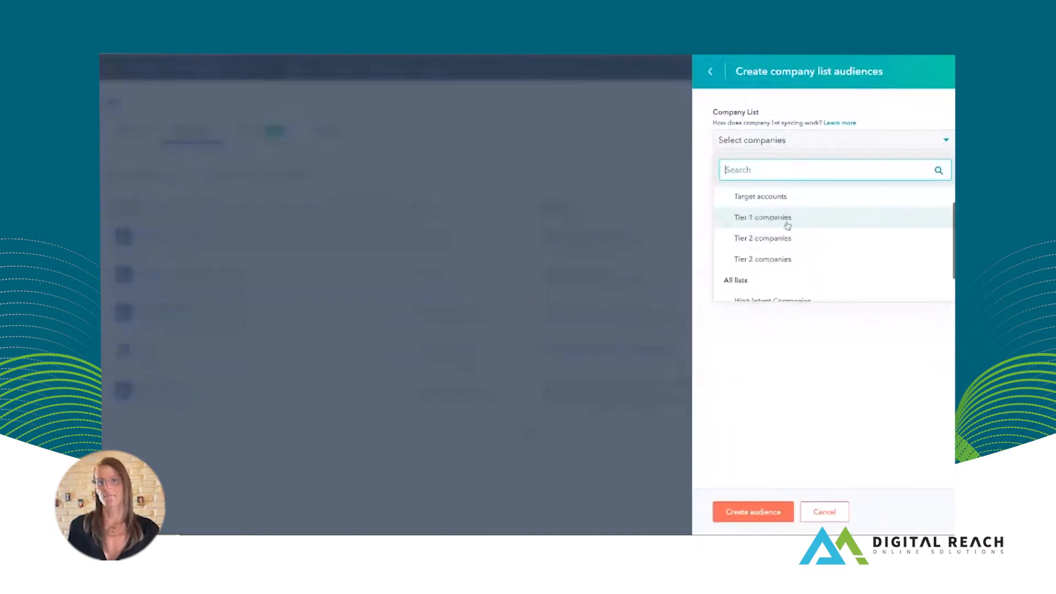
click(789, 220)
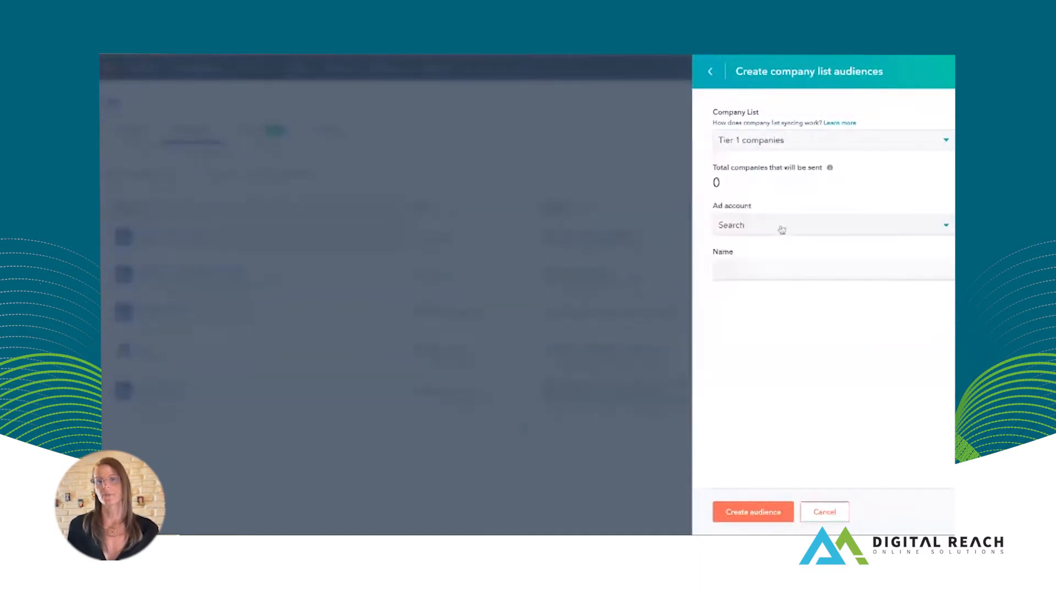
Assign the audience to the Digital Reach Online Solutions LinkedIn ad account, name it "Tier 1 ToFu" and create it
click(780, 226)
click(779, 277)
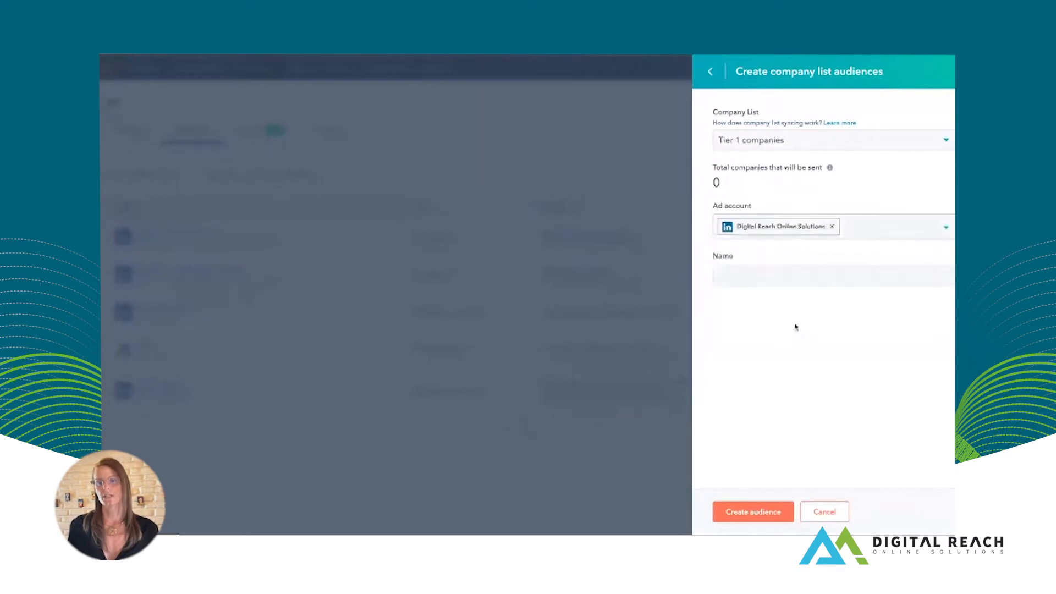
click(783, 276)
text(T)
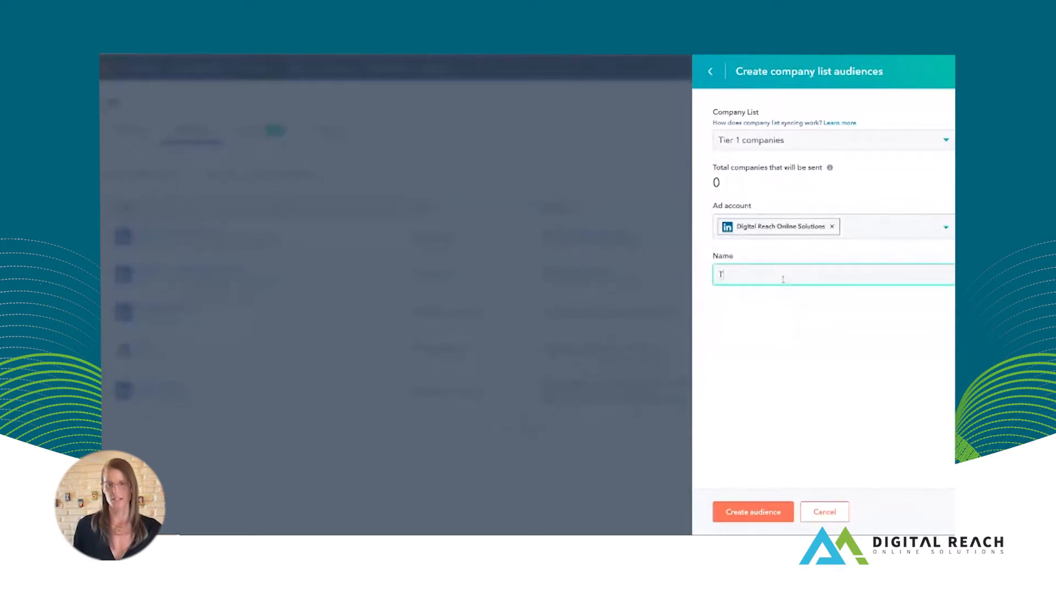
text(ier)
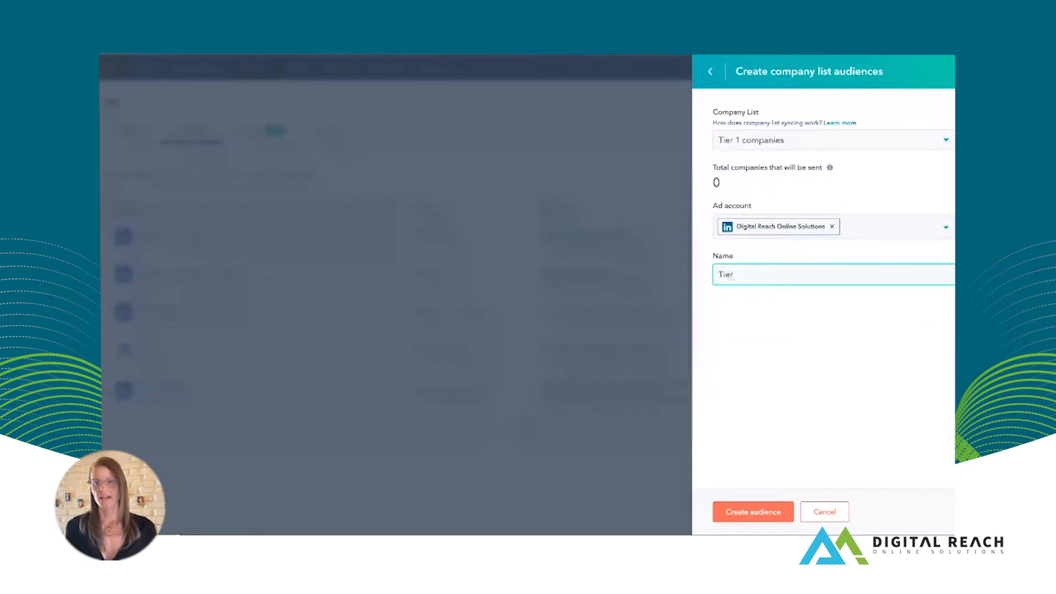
text( 1 ToFu)
click(753, 512)
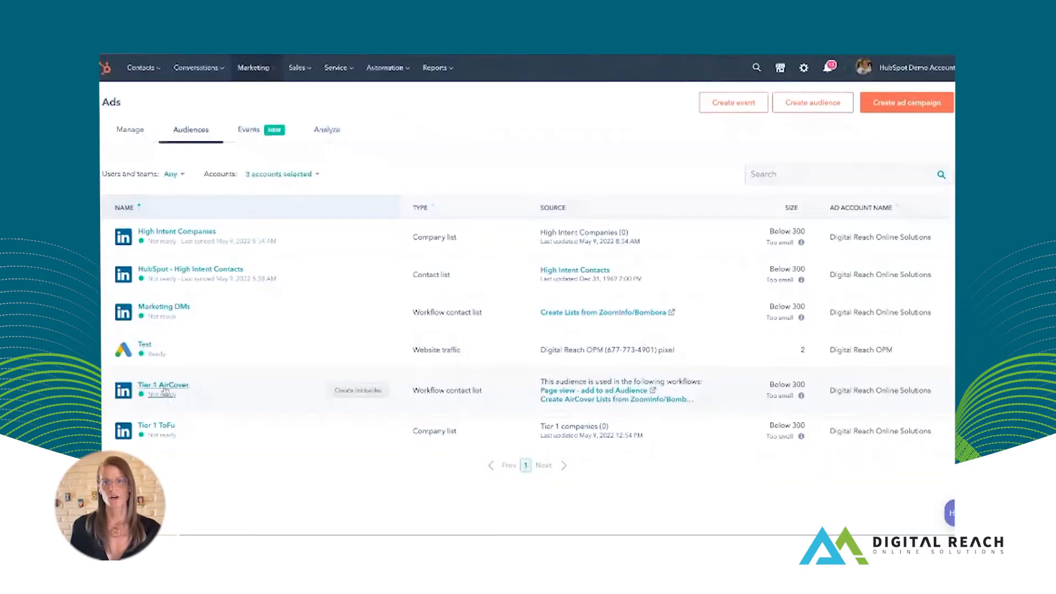
Delete the Tier 1 AirCover audience, confirming with the word "delete"
click(225, 373)
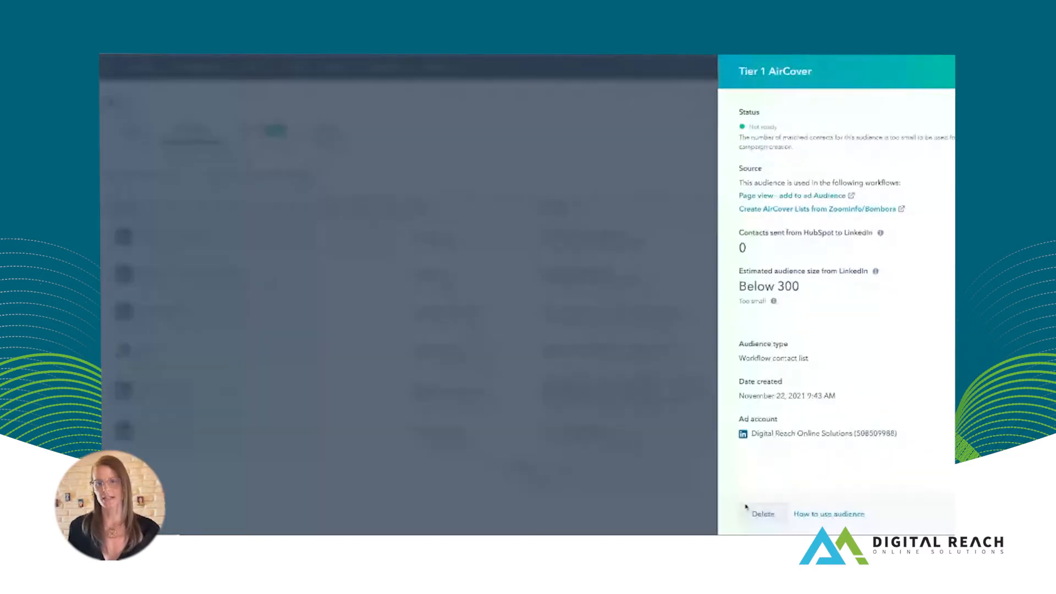
click(764, 514)
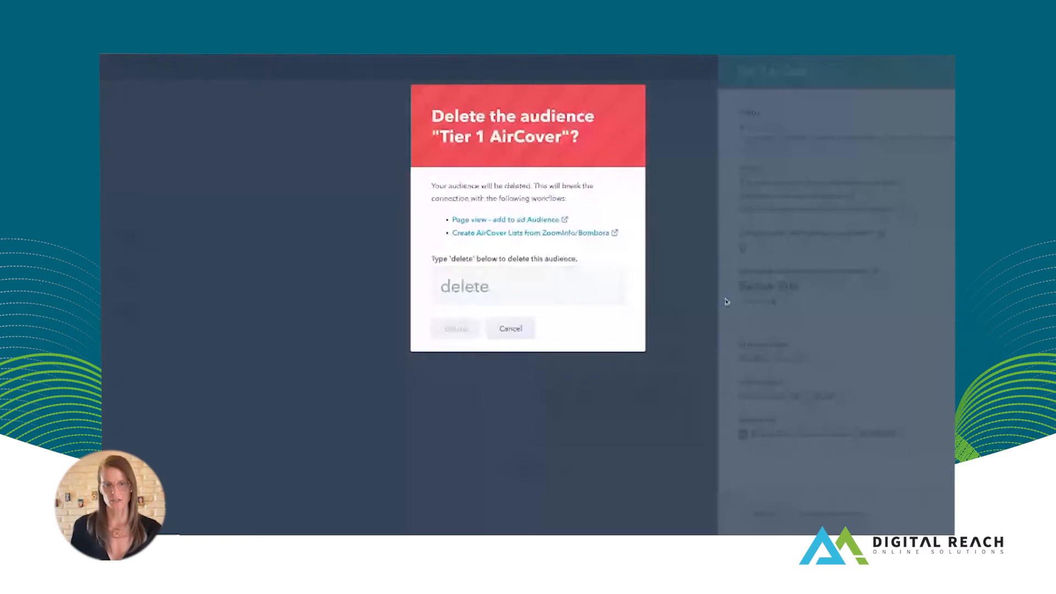
click(556, 286)
text(delete)
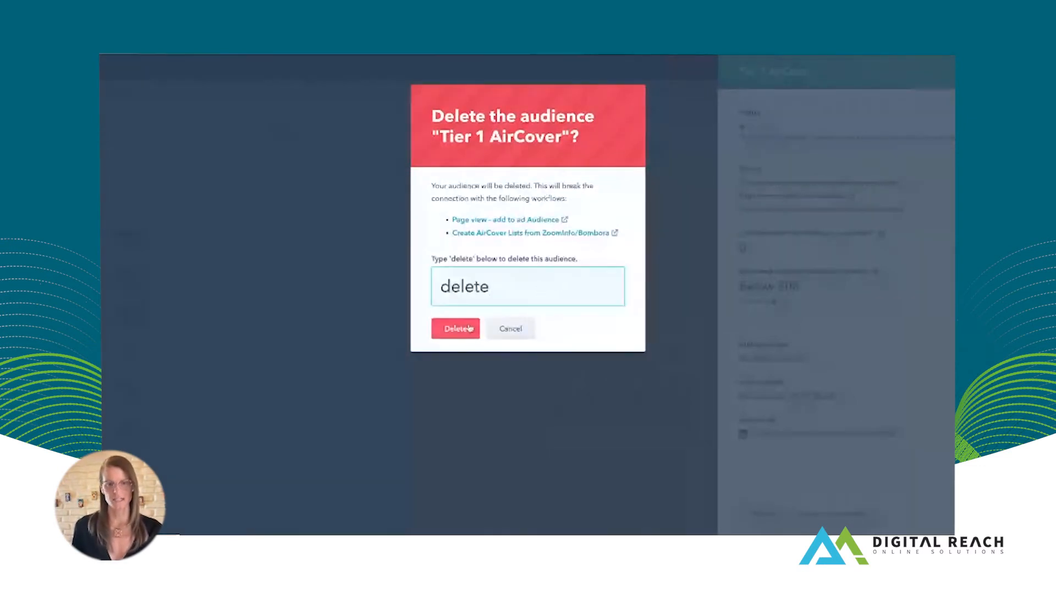
click(462, 324)
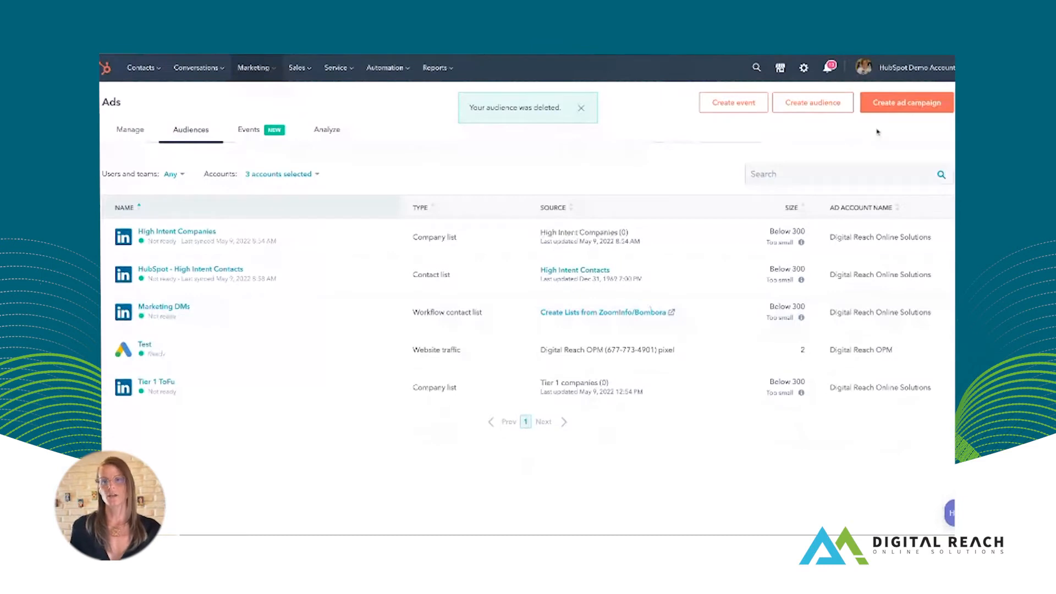
Start a contact list ad audience and find and choose High Intent Contacts as its source list
click(813, 104)
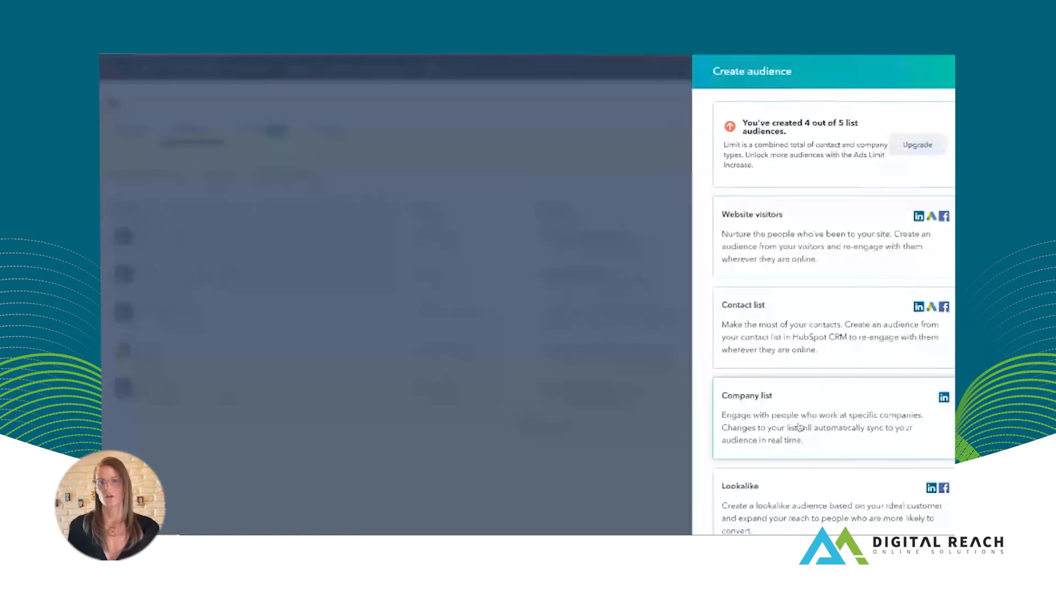
click(825, 330)
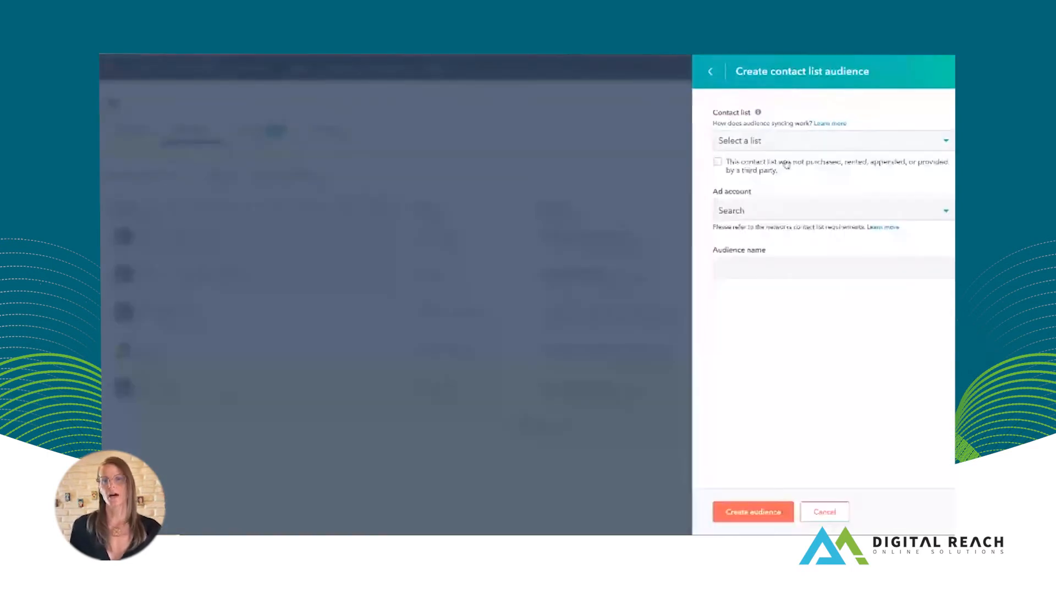
click(790, 144)
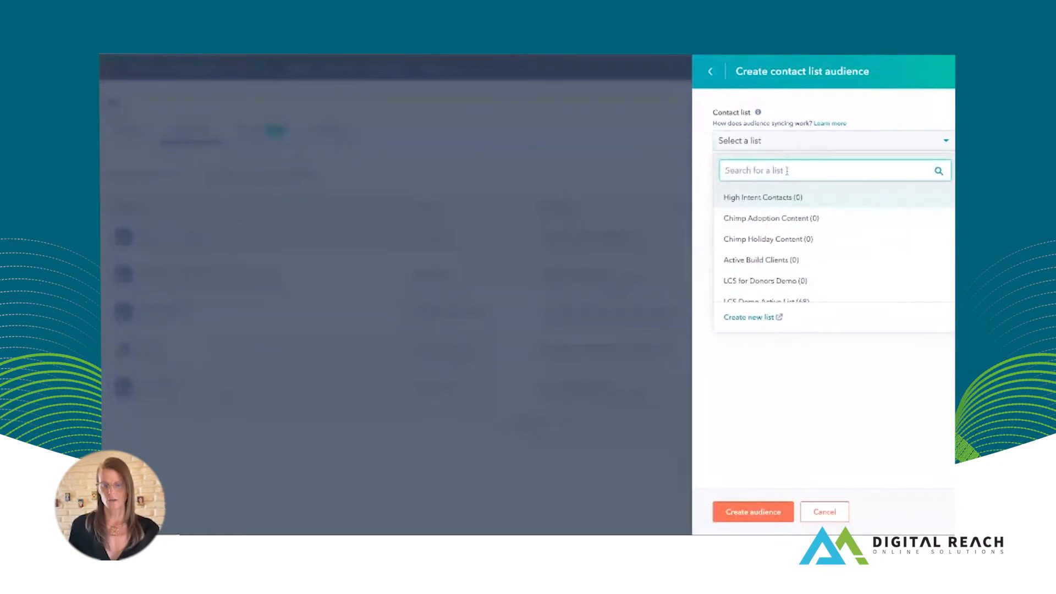
text(tier)
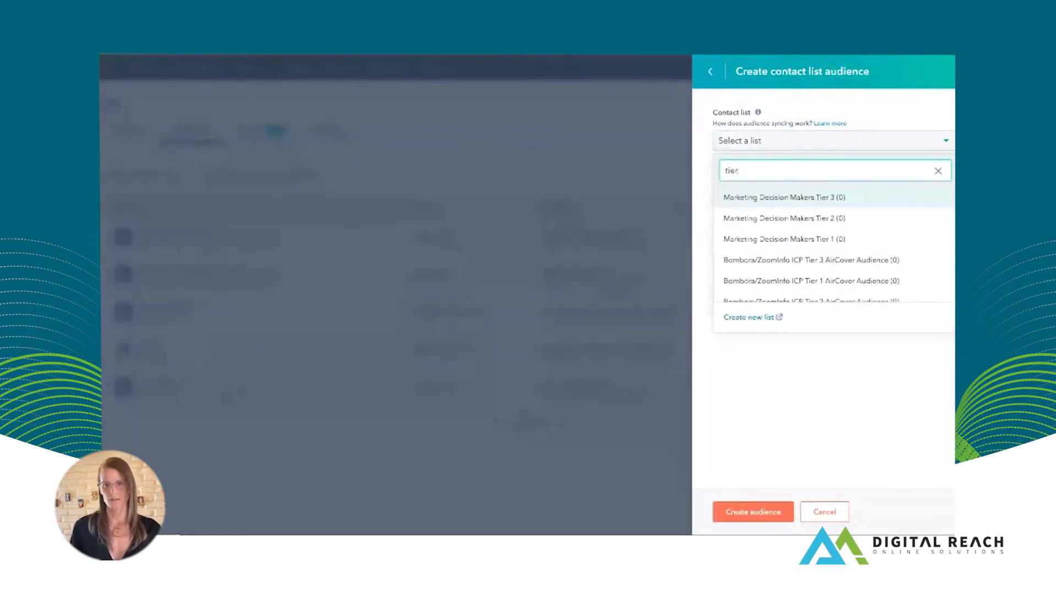
key(BackSpace)
key(BackSpace)
key(BackSpace)
text(int)
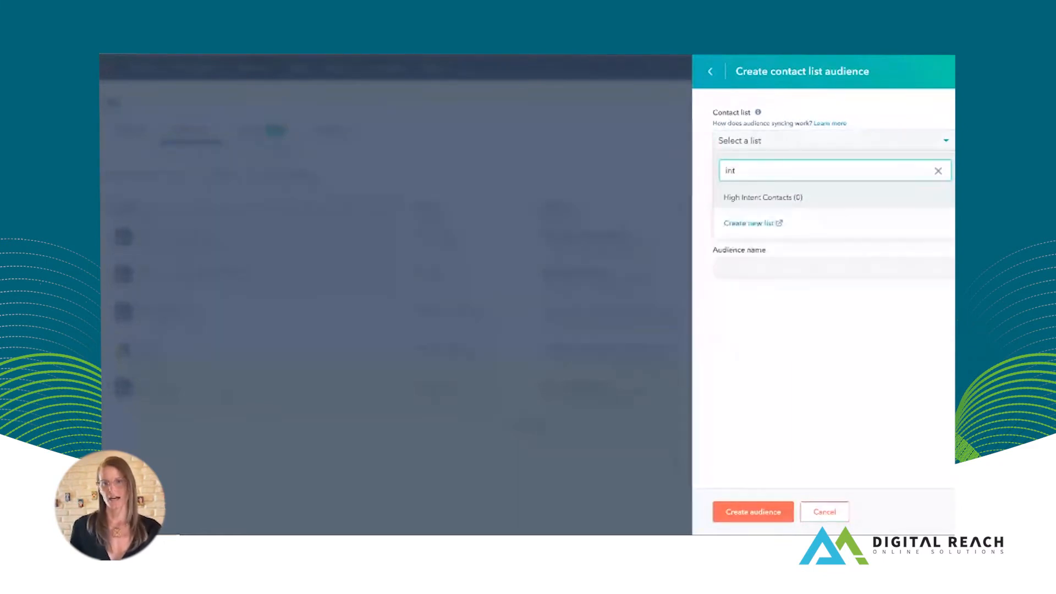
key(Return)
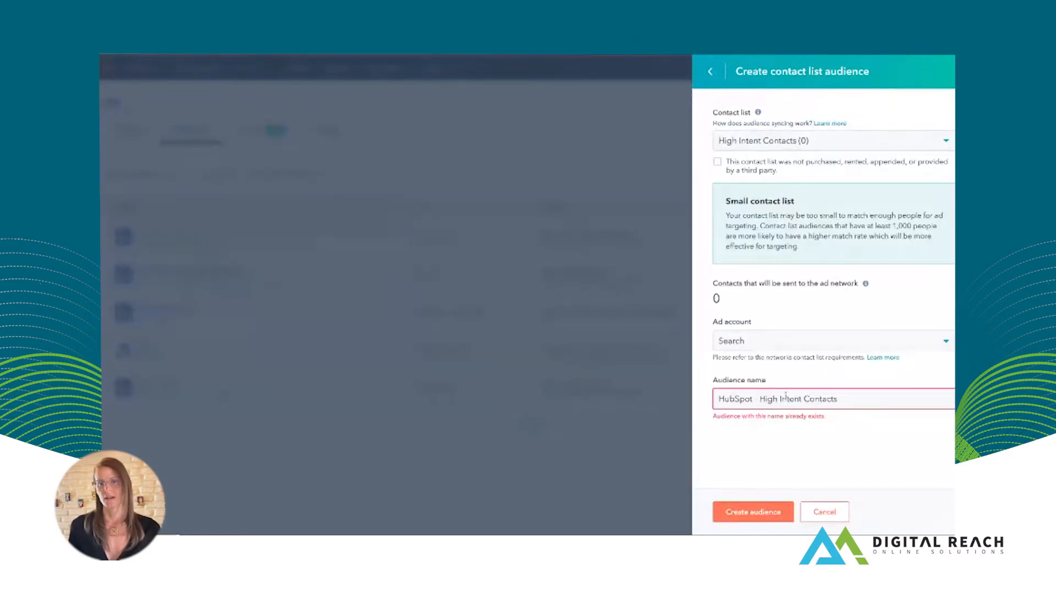
Name the audience "HubSpot - High Intent Contacts Tier 1" and try to create it
click(838, 398)
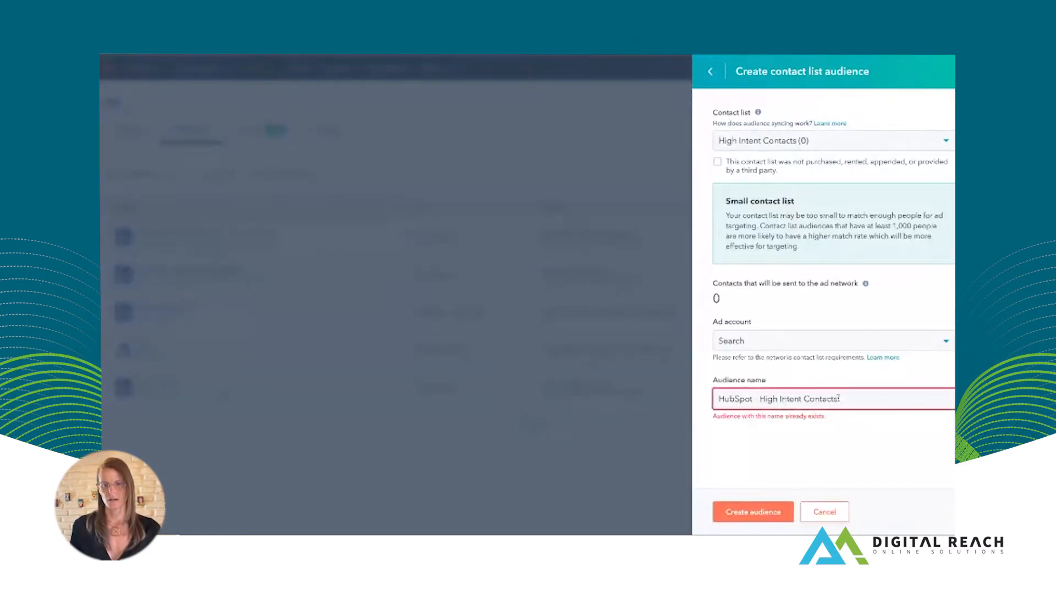
text(Te)
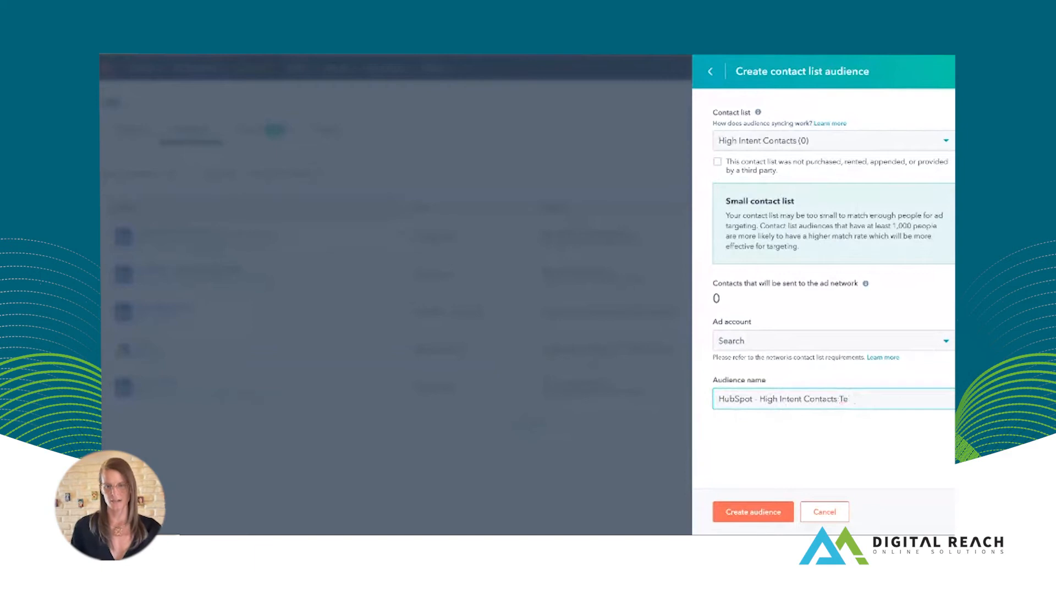
key(BackSpace)
text(ier 1)
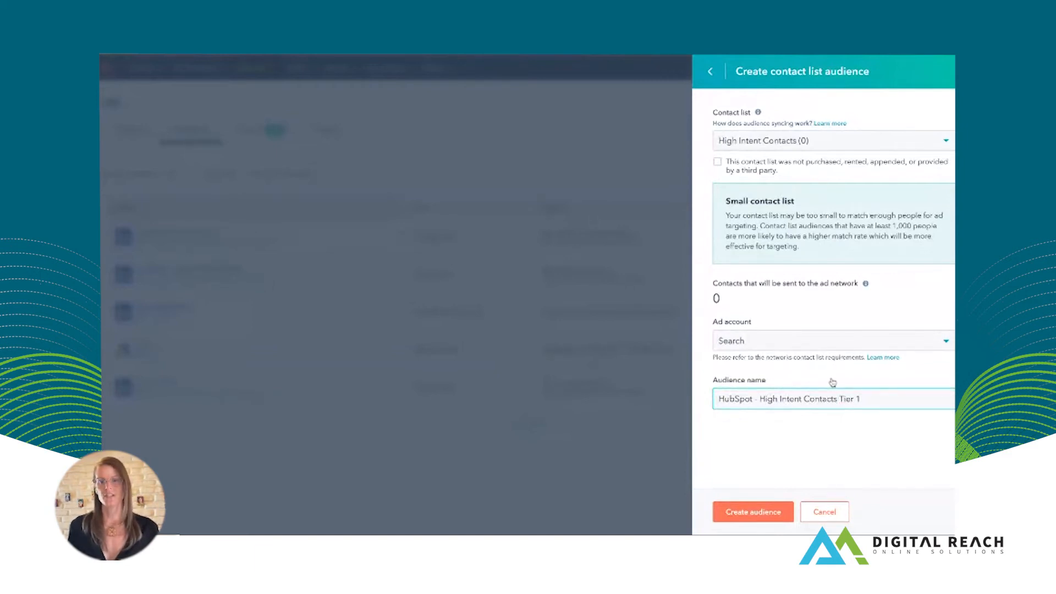
click(762, 519)
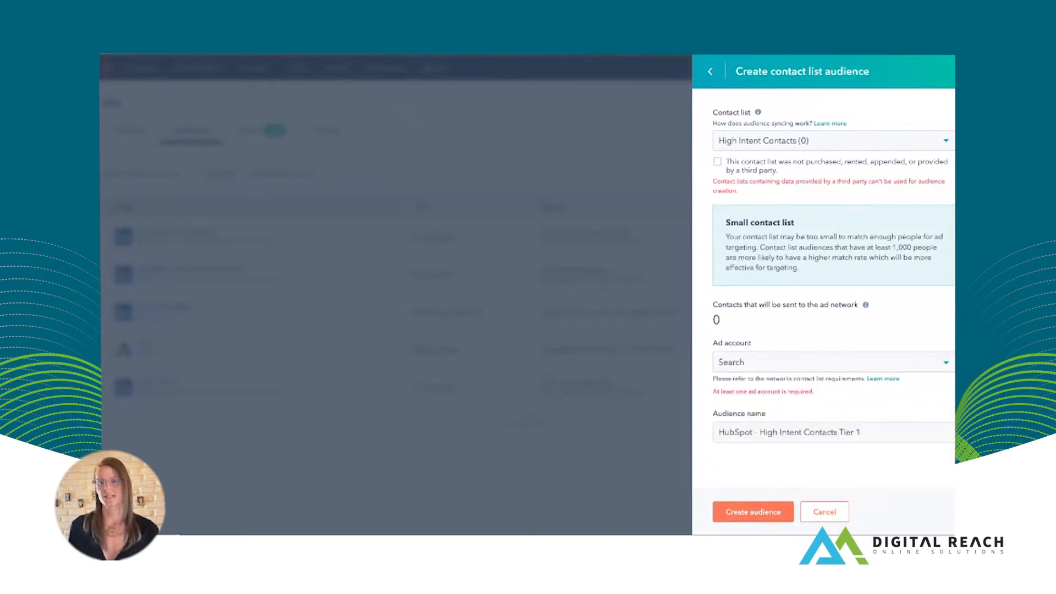
Look through the ad accounts available for the contact list audience and cancel its creation
click(795, 361)
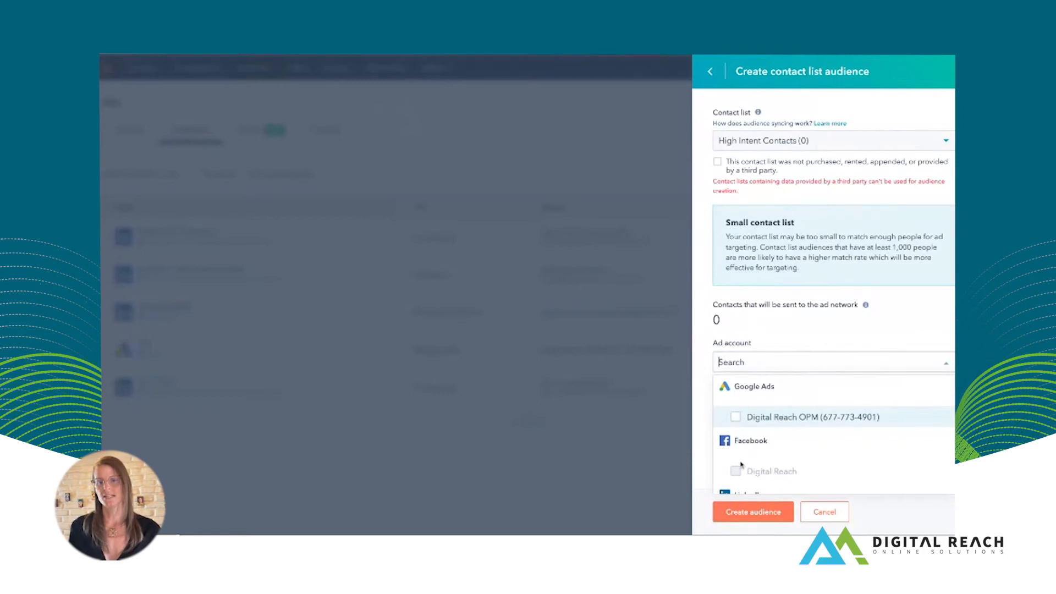
scroll(742, 466, down, 1)
scroll(756, 465, up, 1)
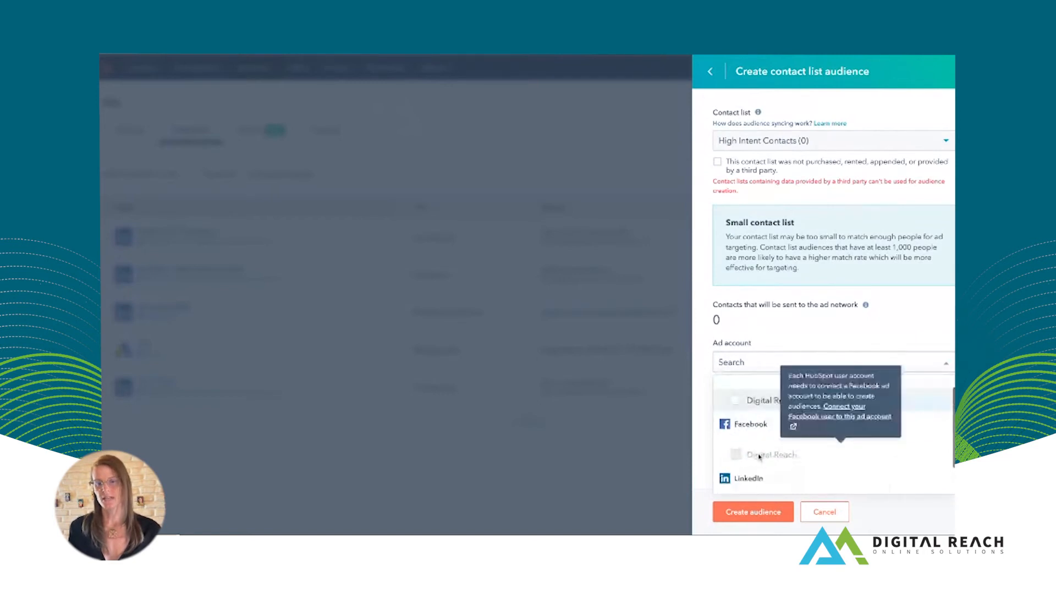
click(824, 511)
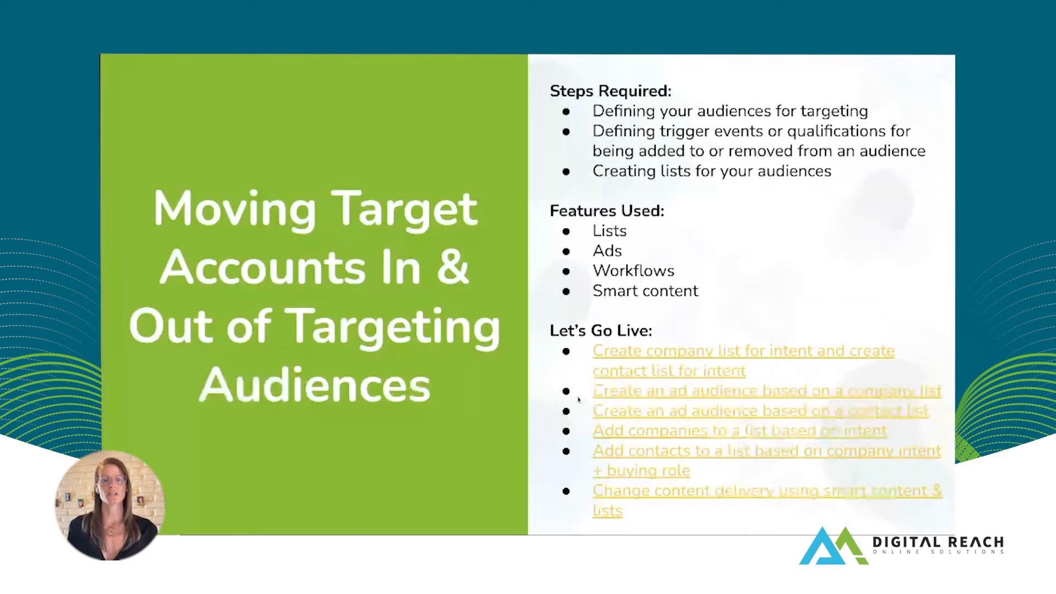
Open the 3a and 3b workflows for moving target accounts between ad audiences and examine their enrollment triggers
click(686, 432)
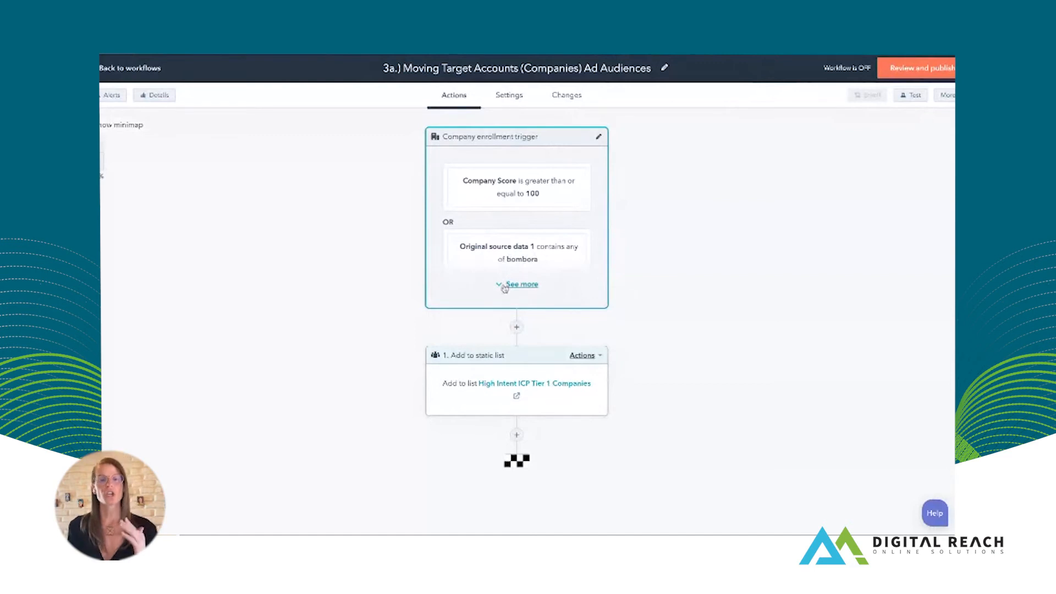
click(565, 227)
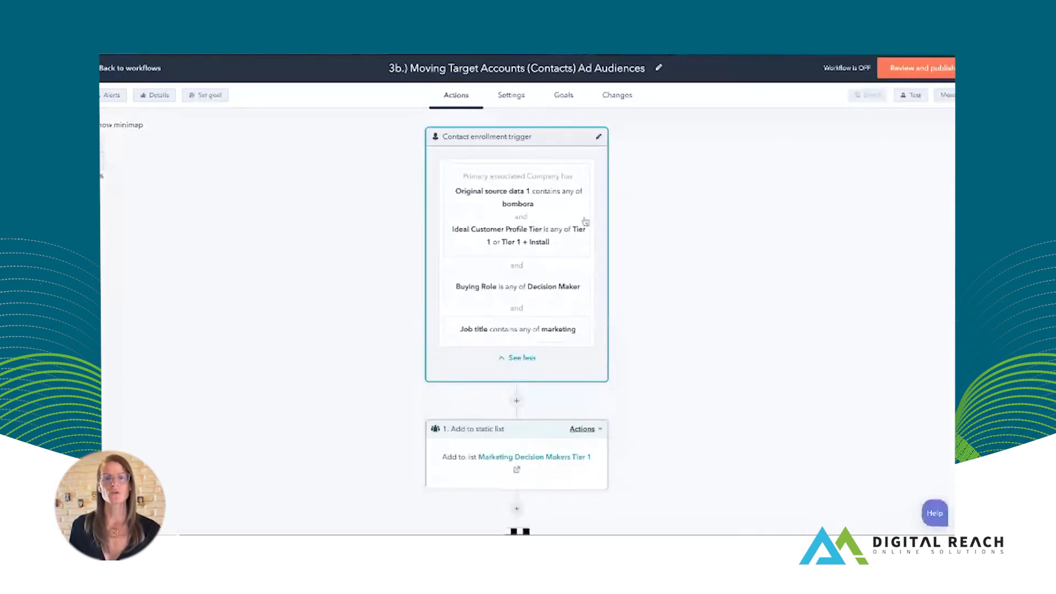
click(600, 215)
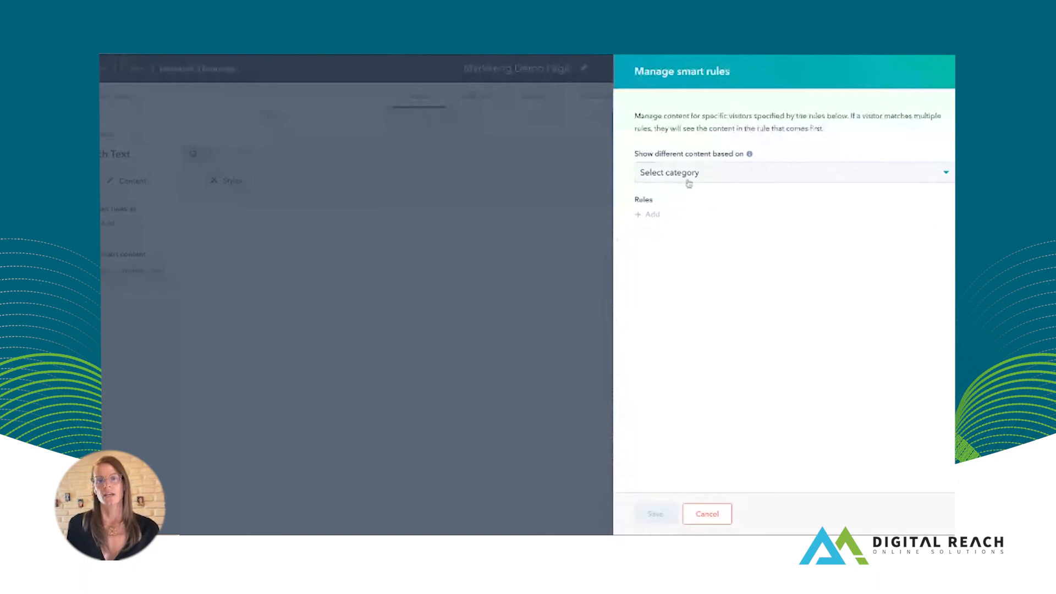
Base the Marketing Demo Page's smart rules on contact list membership and start adding a rule
click(689, 183)
click(718, 249)
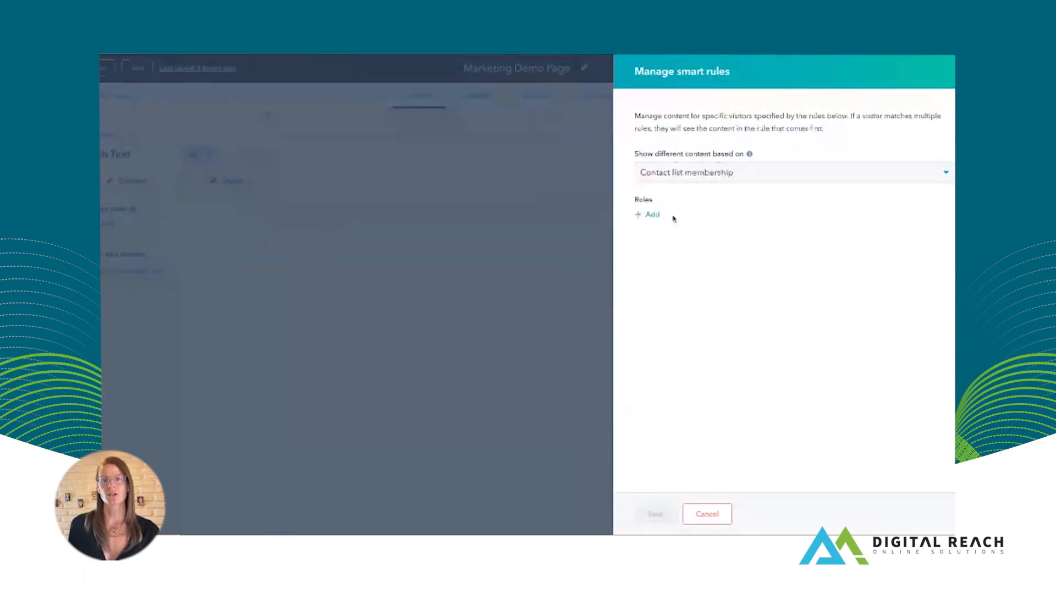
click(654, 214)
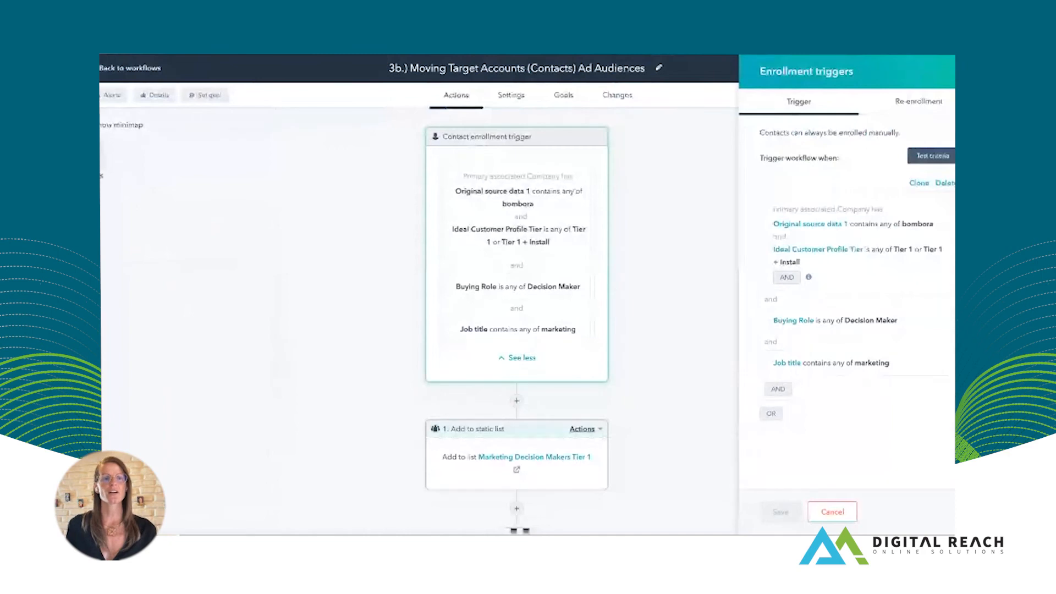
Add membership of the High Intent Contacts list to the enrollment trigger of the unnamed May 05 2022 19:06:20 workflow and save it
click(131, 69)
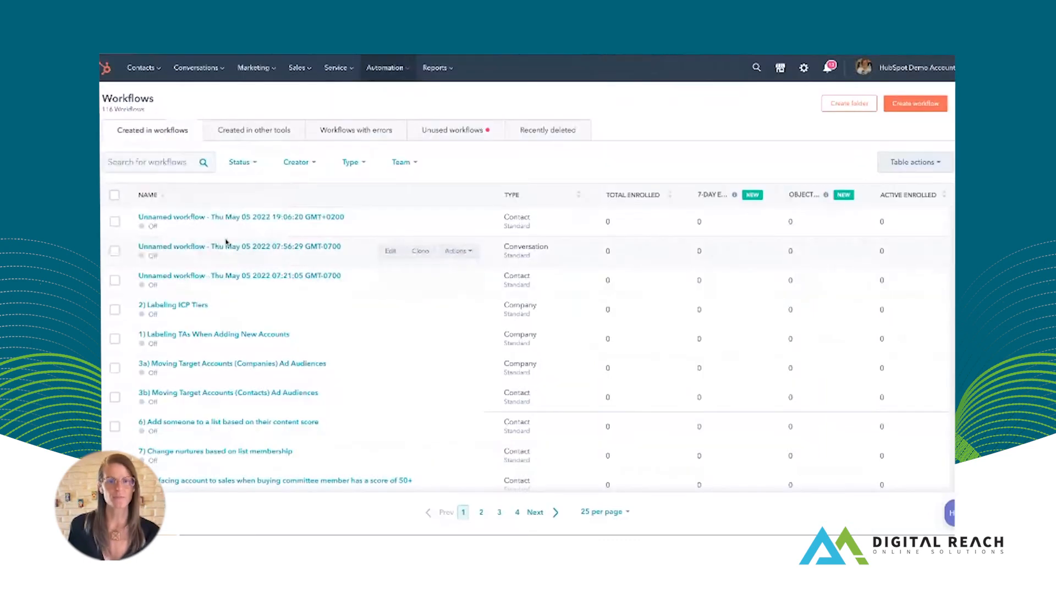
click(251, 218)
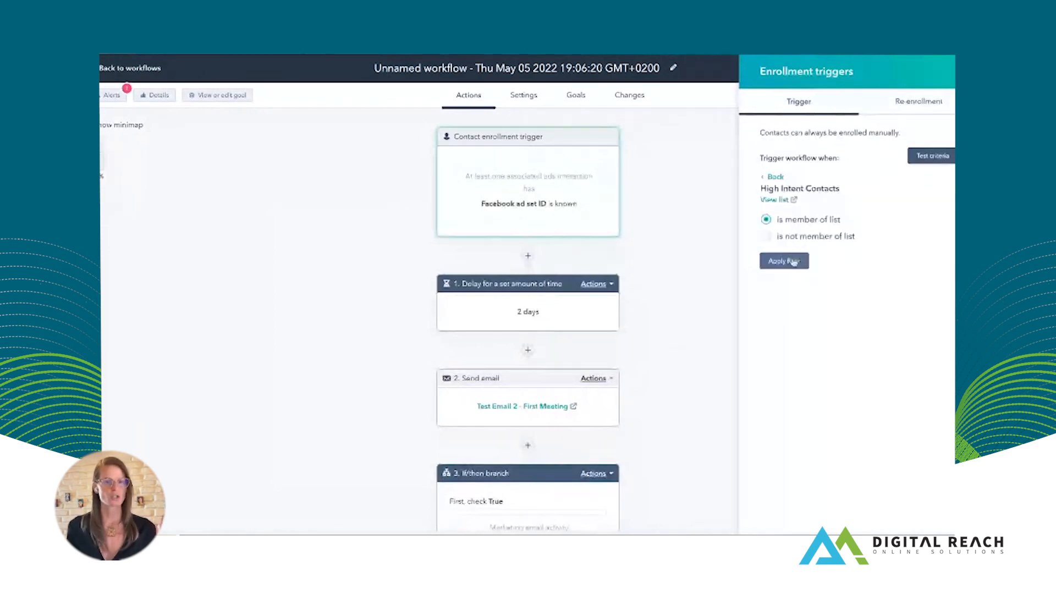
click(792, 261)
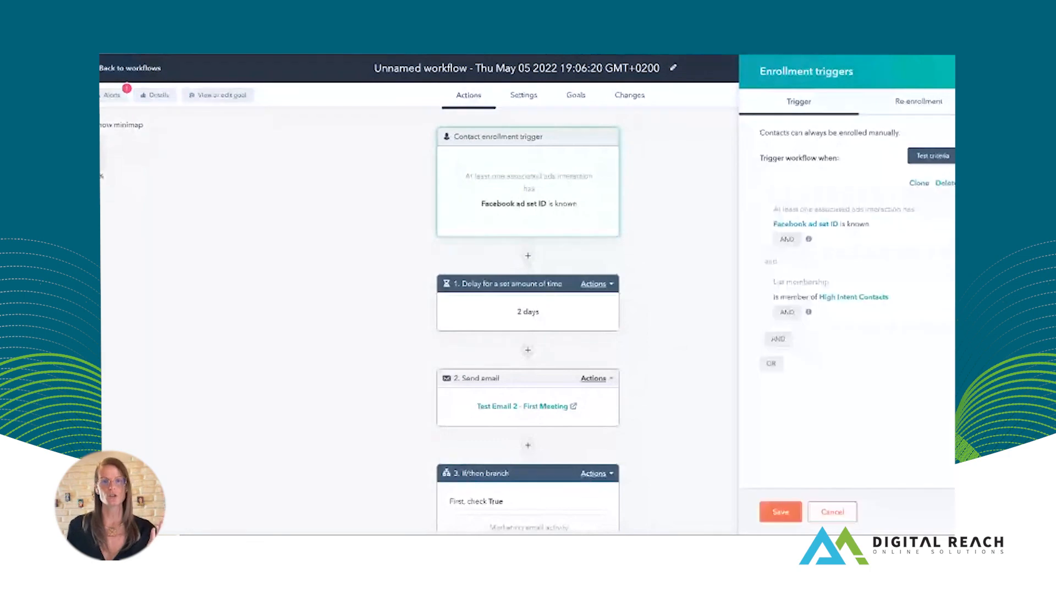
Open the unenrollment and suppression settings of the unnamed contact workflow
click(538, 105)
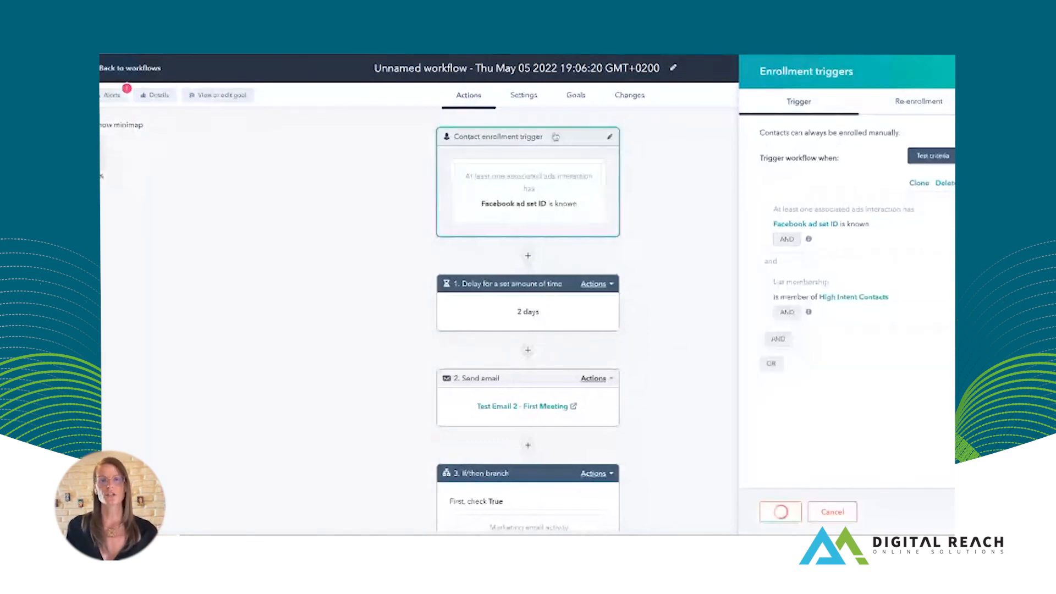
click(531, 97)
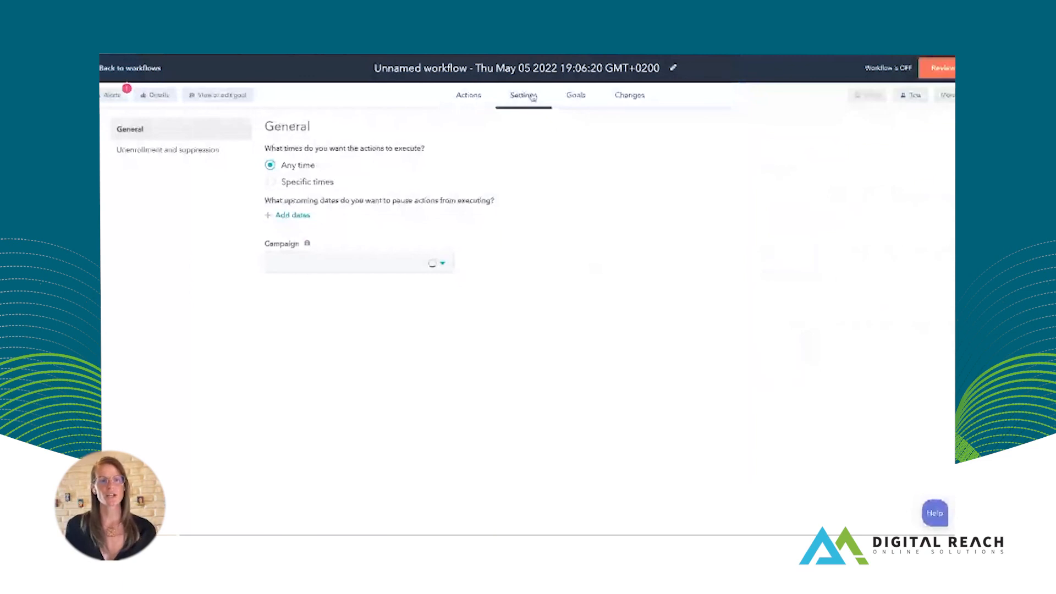
click(168, 149)
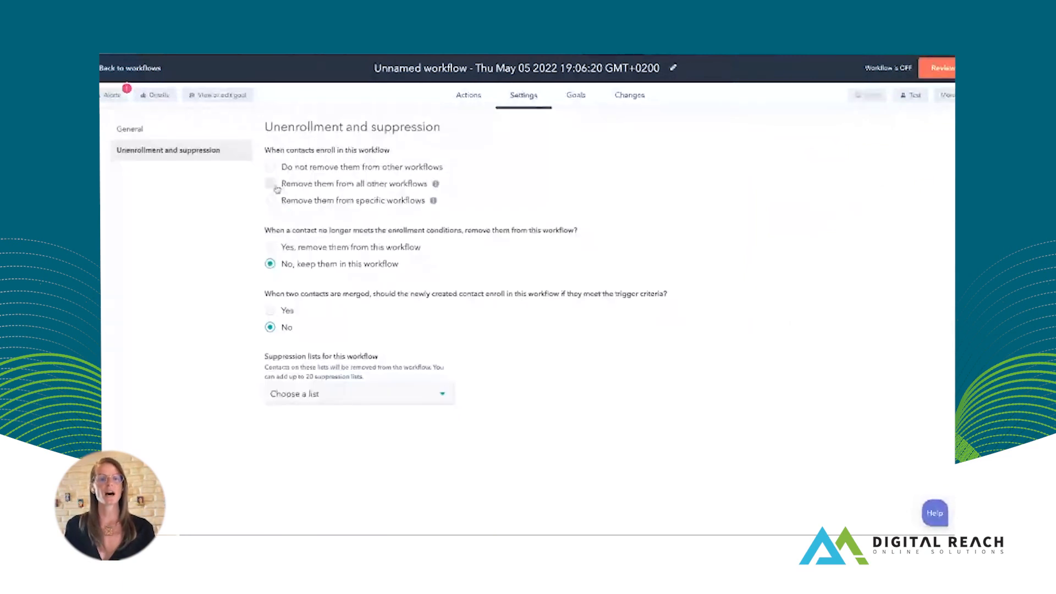